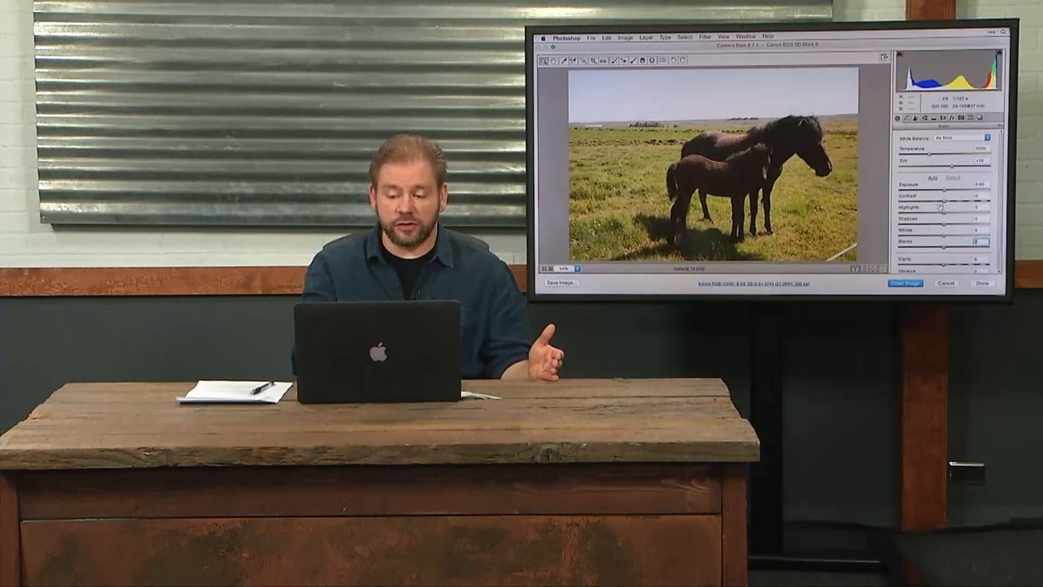
{"action": "left_click", "coordinate": [944, 202]}
{"action": "left_click_drag", "start_coordinate": [943, 202], "coordinate": [987, 203]}
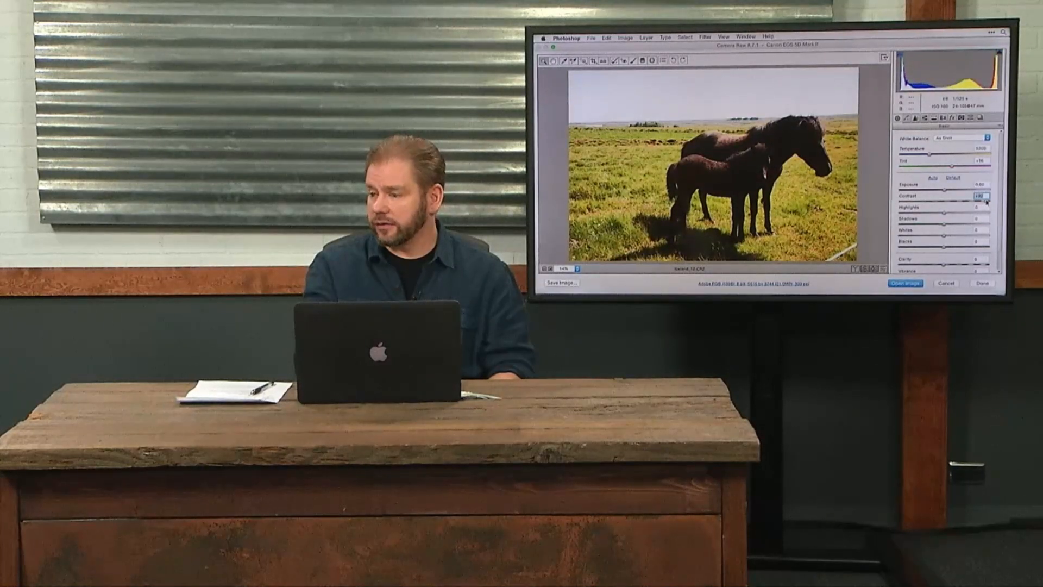
{"action": "double_click", "coordinate": [984, 201]}
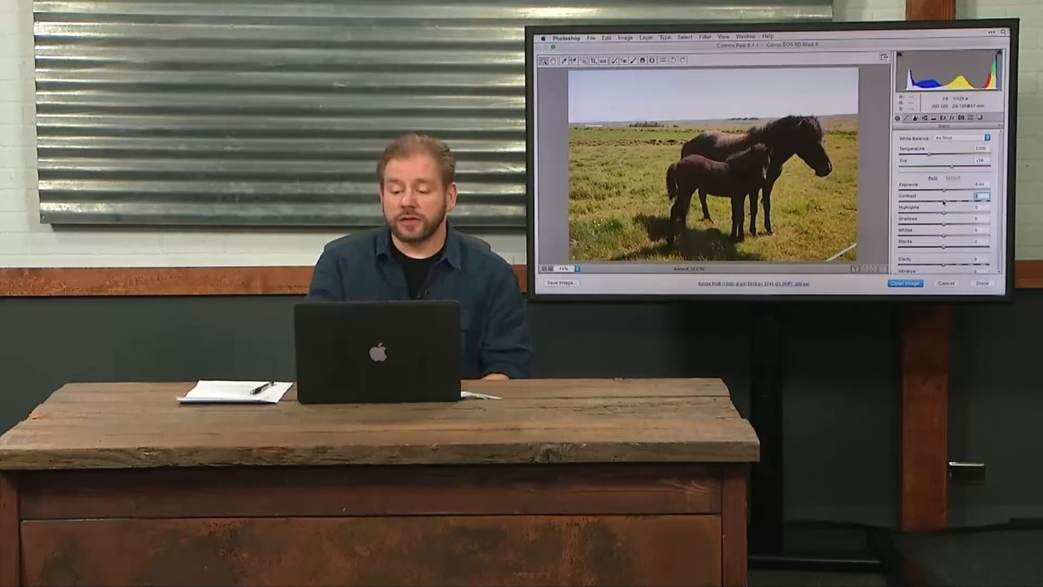
Lower the horse photo's Contrast to -72 and raise its Shadows to +83.
{"action": "left_click_drag", "start_coordinate": [943, 202], "coordinate": [918, 198]}
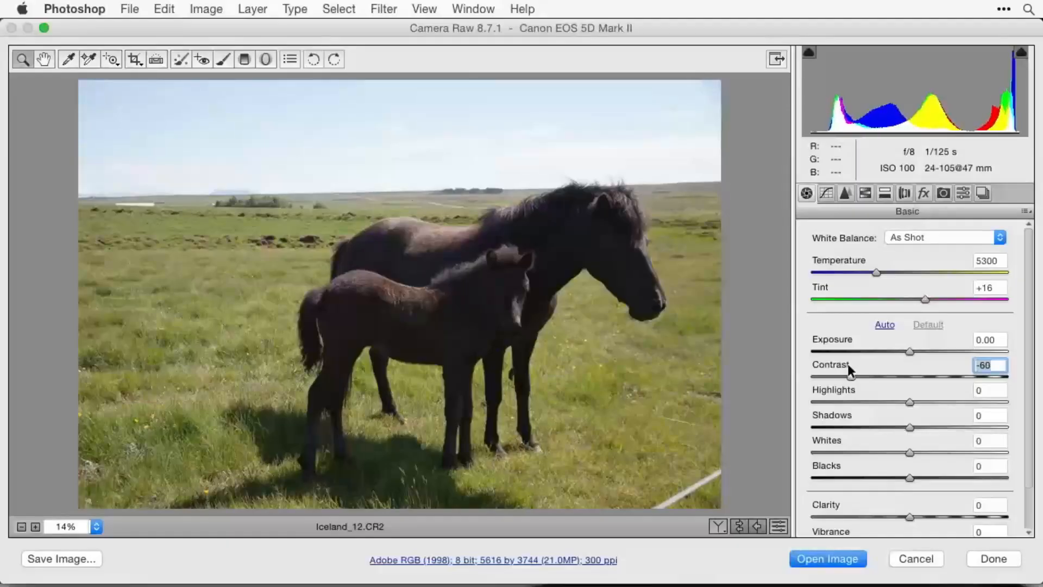
{"action": "mouse_move", "coordinate": [847, 363]}
{"action": "left_mouse_down"}
{"action": "mouse_move", "coordinate": [858, 374]}
{"action": "mouse_move", "coordinate": [914, 372]}
{"action": "mouse_move", "coordinate": [817, 371]}
{"action": "mouse_move", "coordinate": [937, 371]}
{"action": "mouse_move", "coordinate": [814, 373]}
{"action": "mouse_move", "coordinate": [898, 378]}
{"action": "mouse_move", "coordinate": [837, 373]}
{"action": "left_mouse_up"}
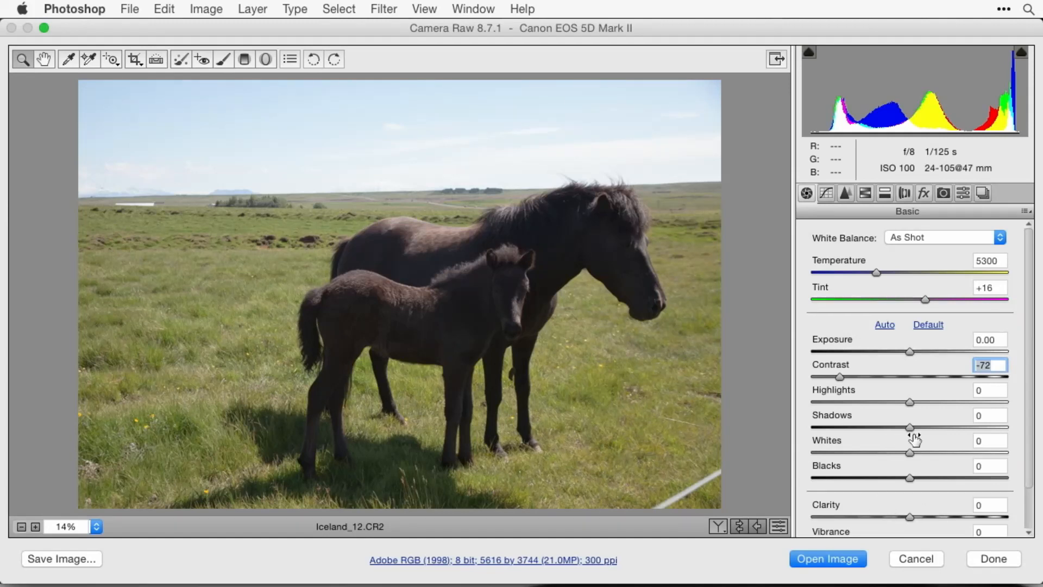
{"action": "left_click_drag", "start_coordinate": [906, 422], "coordinate": [986, 416]}
{"action": "mouse_move", "coordinate": [989, 416]}
{"action": "left_mouse_down"}
{"action": "mouse_move", "coordinate": [1000, 416]}
{"action": "mouse_move", "coordinate": [978, 416]}
{"action": "mouse_move", "coordinate": [988, 416]}
{"action": "left_mouse_up"}
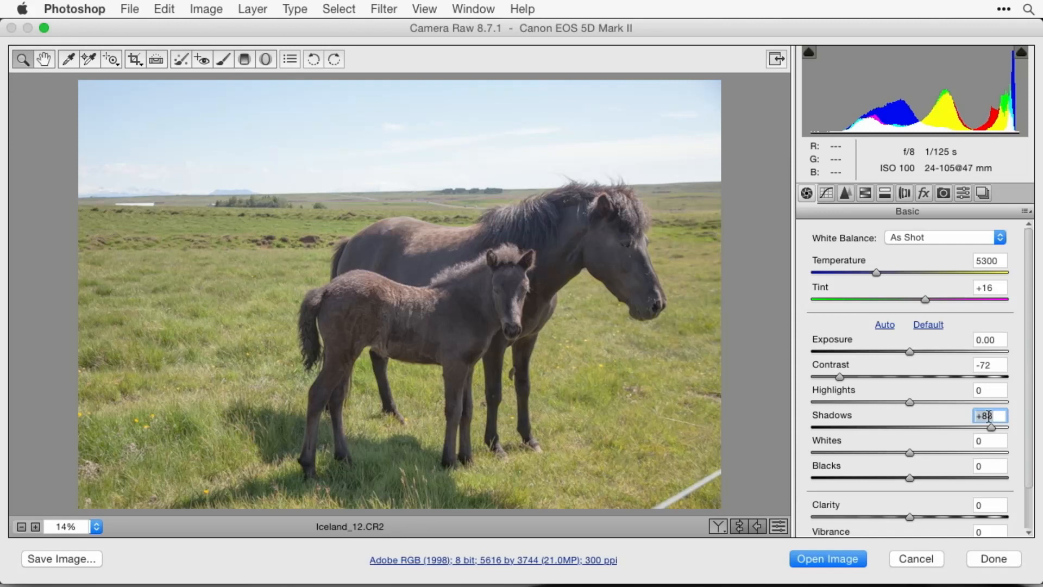
Set Clarity to +27 and compare the adjusted horse photo with the default settings.
{"action": "scroll", "coordinate": [957, 464], "scroll_direction": "down", "scroll_amount": 2}
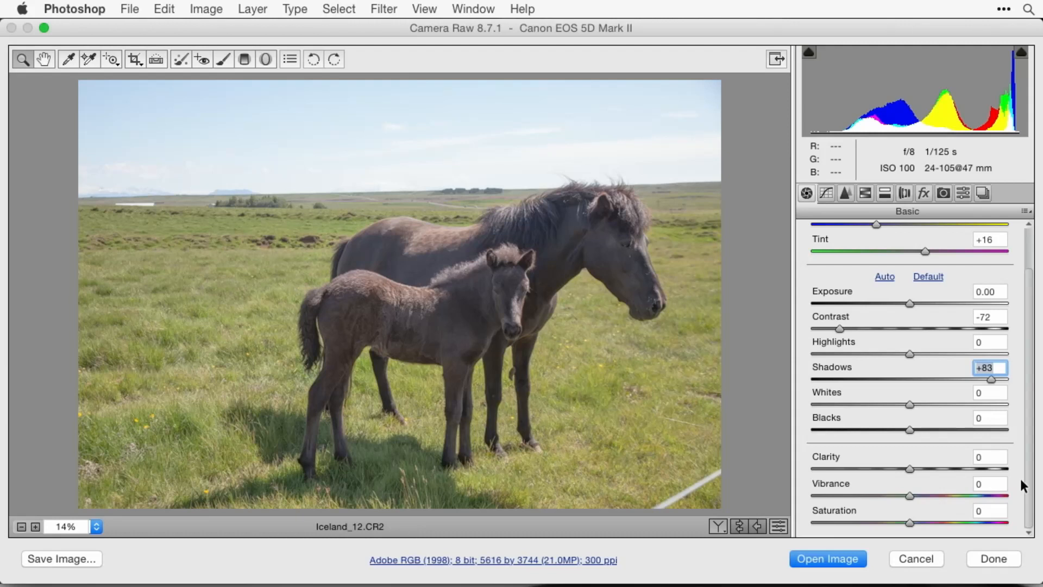
{"action": "left_click", "coordinate": [909, 469]}
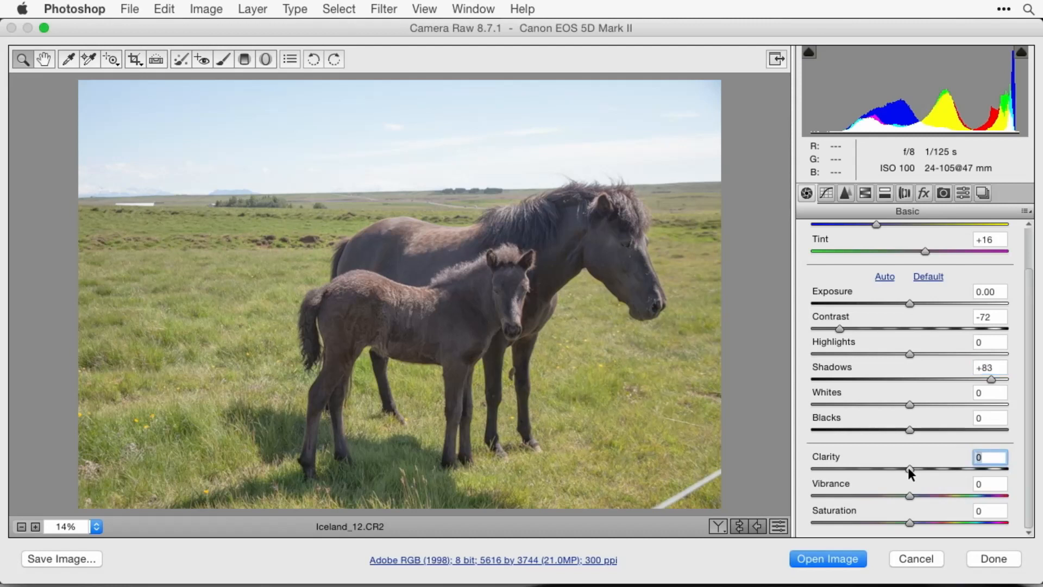
{"action": "left_click_drag", "start_coordinate": [909, 468], "coordinate": [934, 468]}
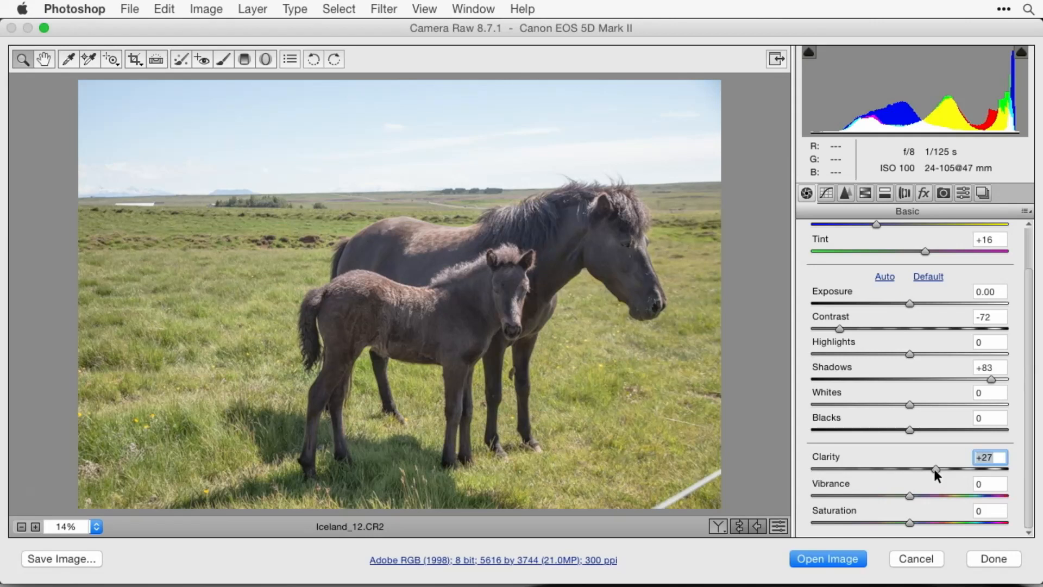
{"action": "left_click", "coordinate": [780, 521]}
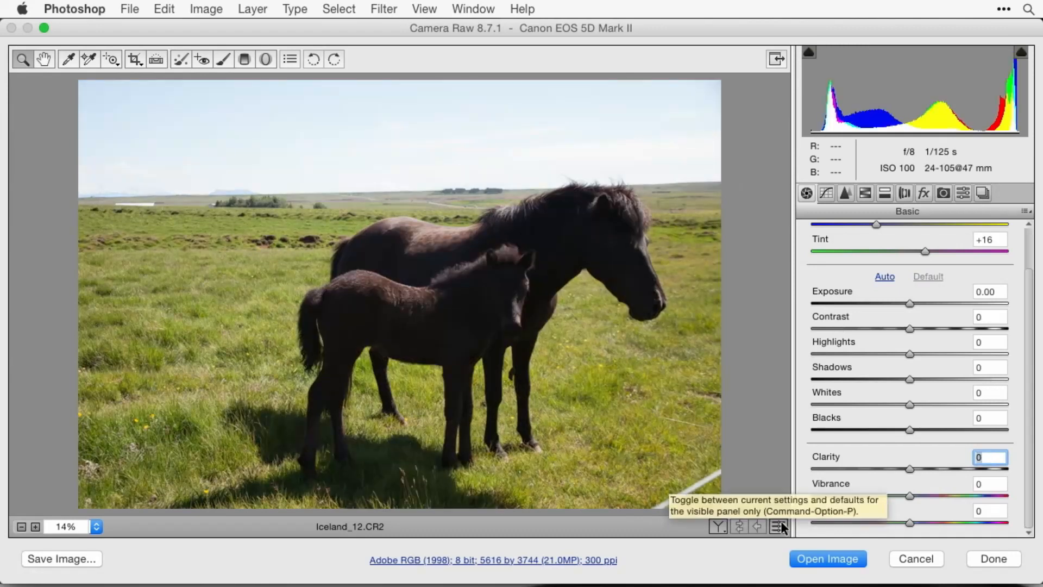
{"action": "left_click", "coordinate": [780, 522]}
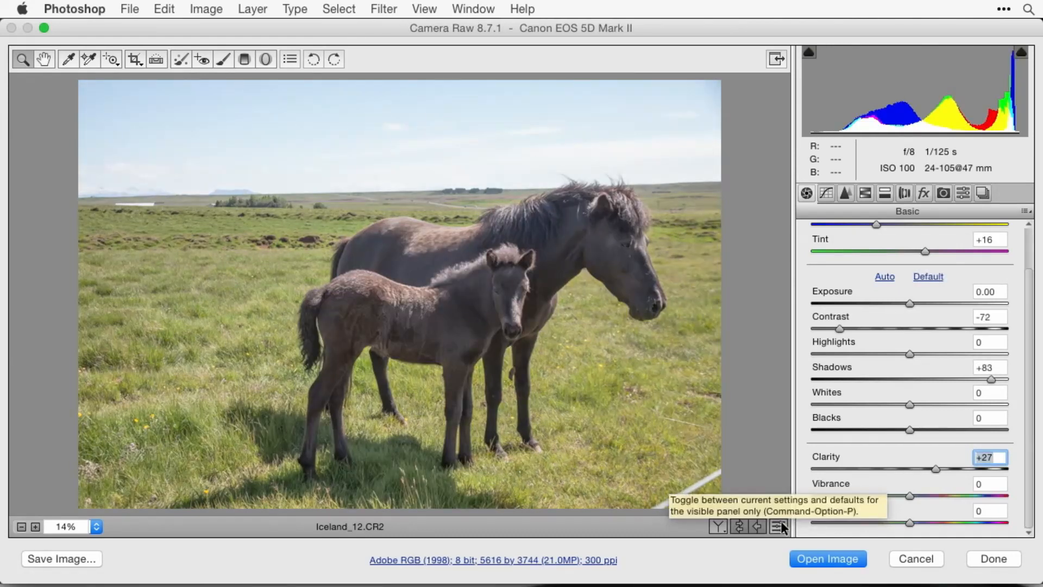
{"action": "left_click", "coordinate": [780, 522]}
{"action": "left_click", "coordinate": [781, 521]}
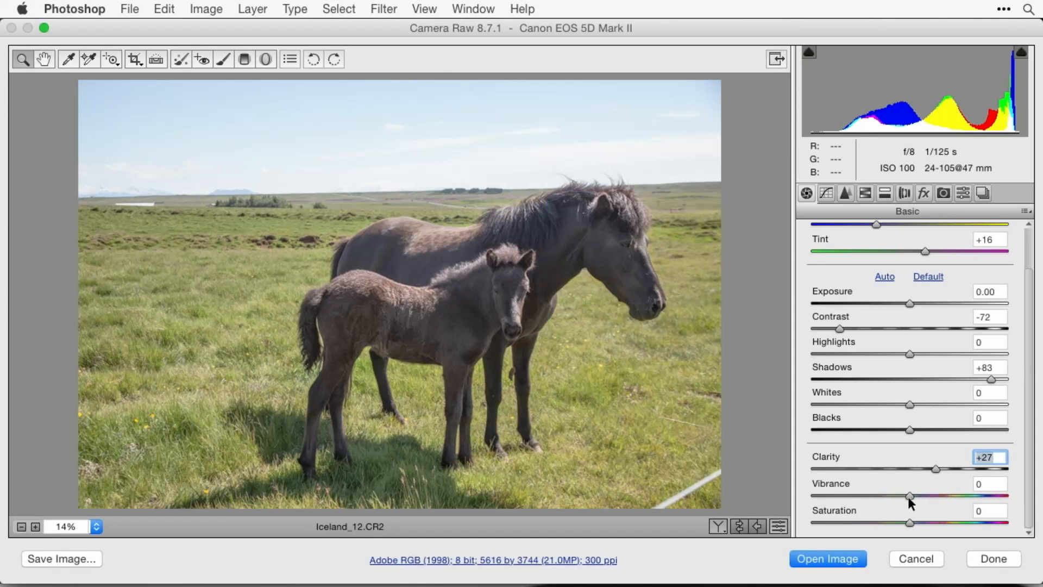
Raise the horse photo's Vibrance to +27 and lower its Blacks to -14.
{"action": "left_click_drag", "start_coordinate": [909, 495], "coordinate": [935, 487]}
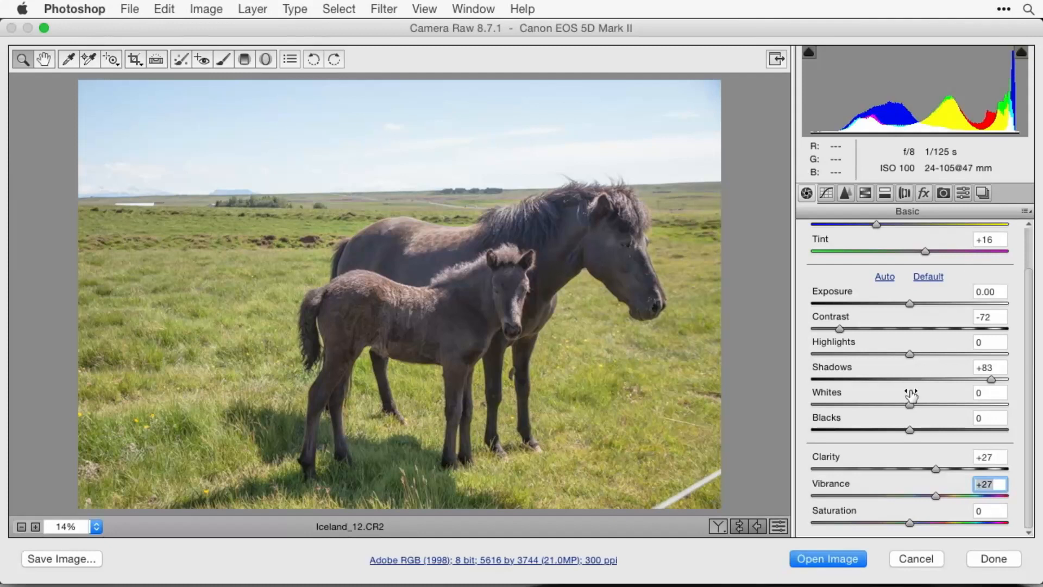
{"action": "mouse_move", "coordinate": [908, 429]}
{"action": "left_mouse_down"}
{"action": "mouse_move", "coordinate": [888, 428]}
{"action": "mouse_move", "coordinate": [908, 428]}
{"action": "mouse_move", "coordinate": [896, 430]}
{"action": "left_mouse_up"}
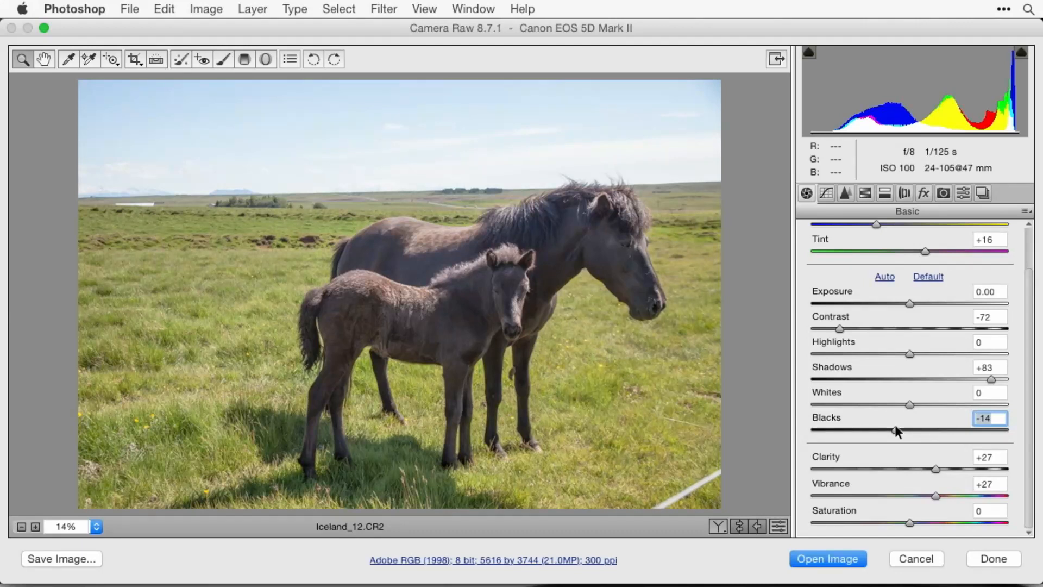
Set the horse photo's white balance to Temperature 6500 and Tint 0, and finish the raw edit without opening the image.
{"action": "scroll", "coordinate": [927, 351], "scroll_direction": "up", "scroll_amount": 3}
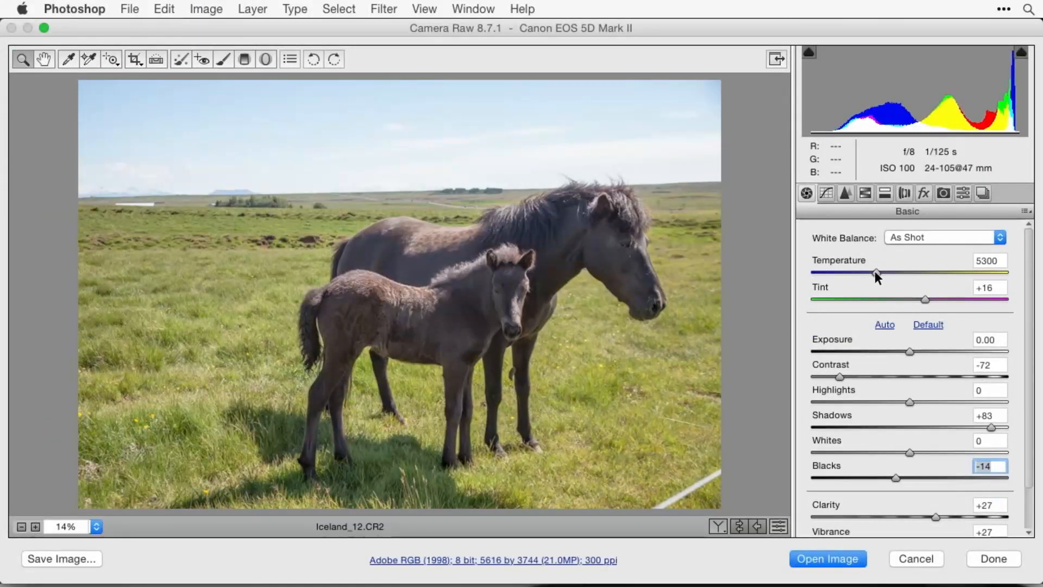
{"action": "left_click_drag", "start_coordinate": [875, 270], "coordinate": [897, 268]}
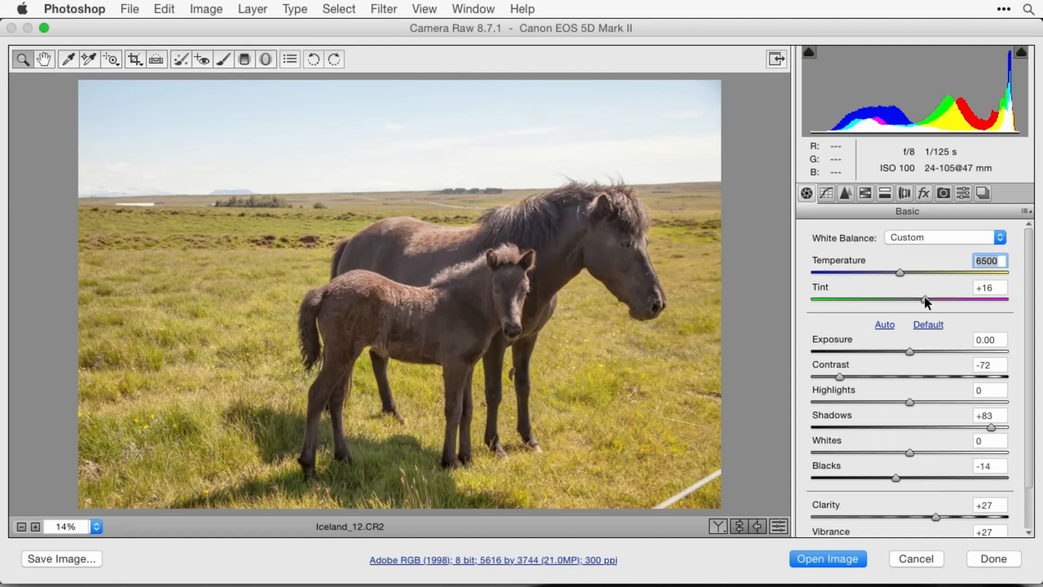
{"action": "mouse_move", "coordinate": [925, 300]}
{"action": "left_mouse_down"}
{"action": "mouse_move", "coordinate": [899, 299]}
{"action": "mouse_move", "coordinate": [909, 299]}
{"action": "left_mouse_up"}
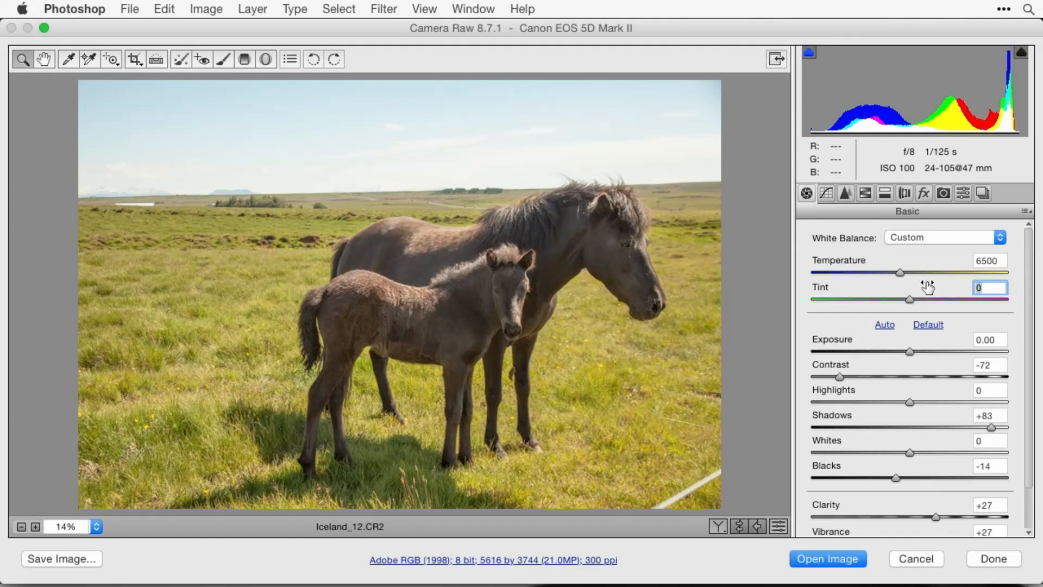
{"action": "left_click", "coordinate": [993, 557]}
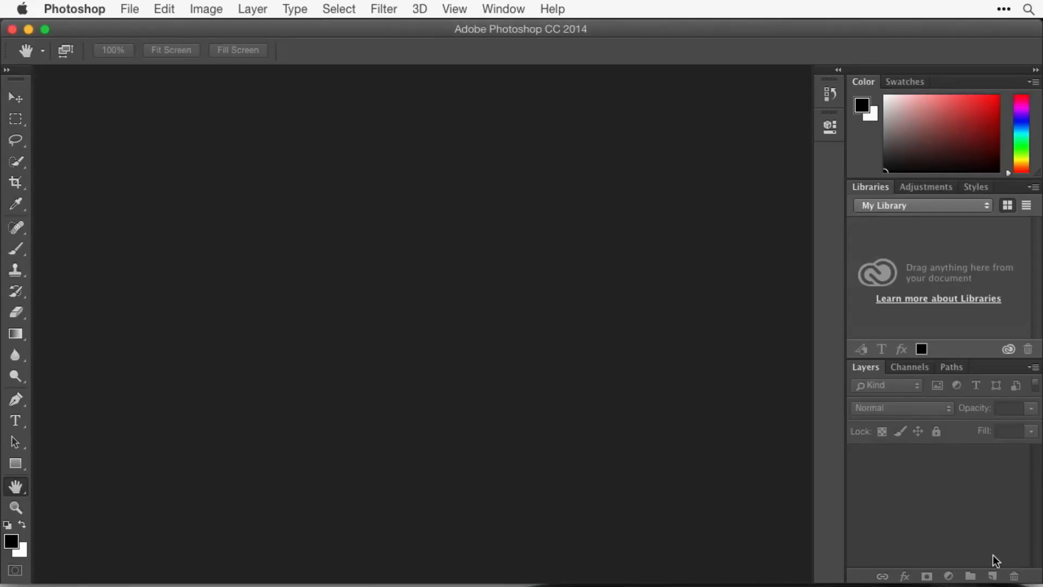
Switch to Adobe Bridge and open Iceland_19.CR2 from the 01.2-Basic Processing folder in Camera Raw.
{"action": "scroll", "coordinate": [644, 353], "scroll_direction": "down", "scroll_amount": 3}
{"action": "scroll", "coordinate": [644, 353], "scroll_direction": "up", "scroll_amount": 3}
{"action": "scroll", "coordinate": [644, 353], "scroll_direction": "down", "scroll_amount": 3}
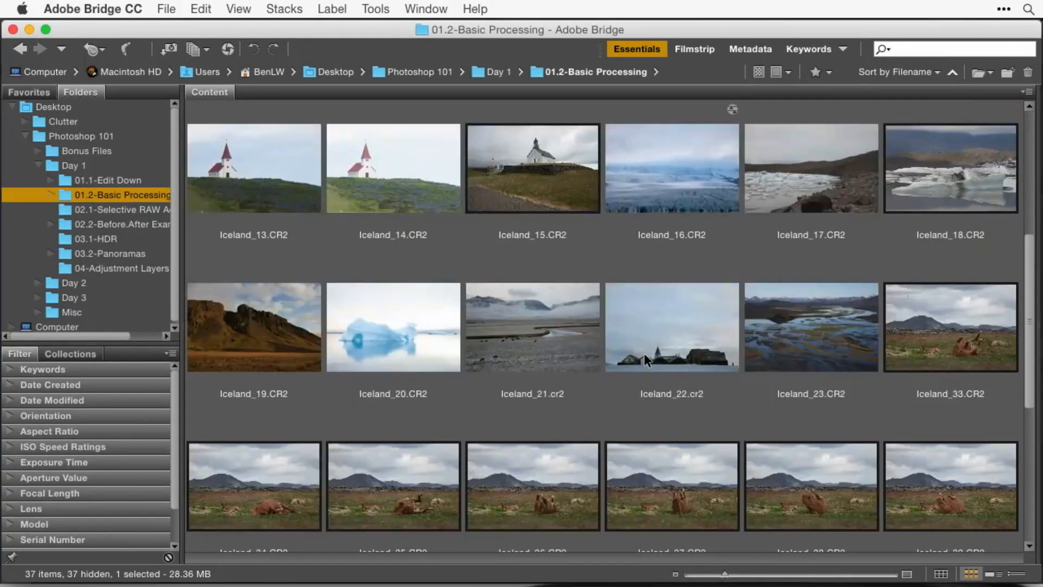
{"action": "left_click", "coordinate": [264, 338]}
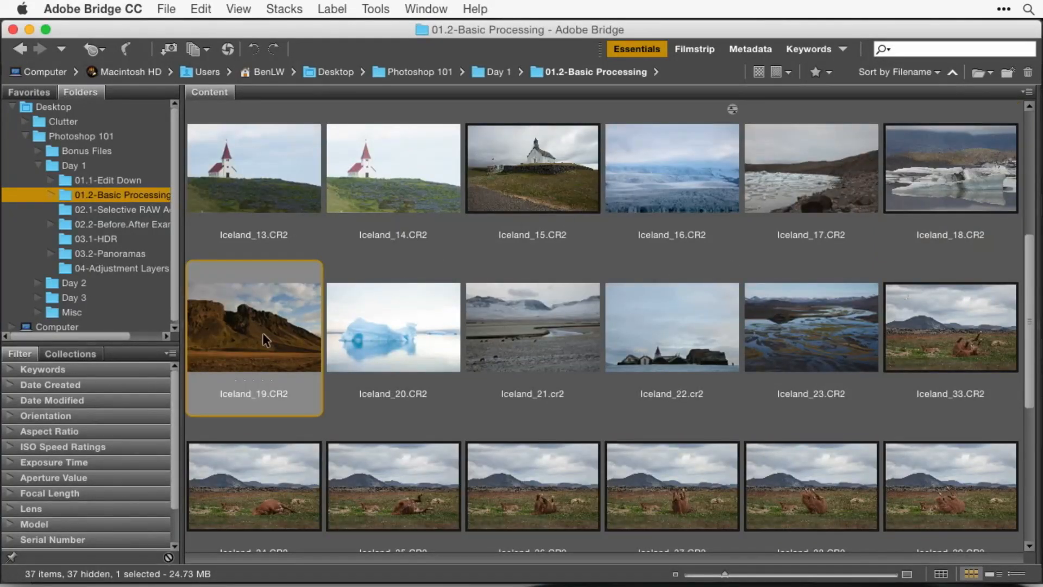
{"action": "double_click", "coordinate": [264, 339]}
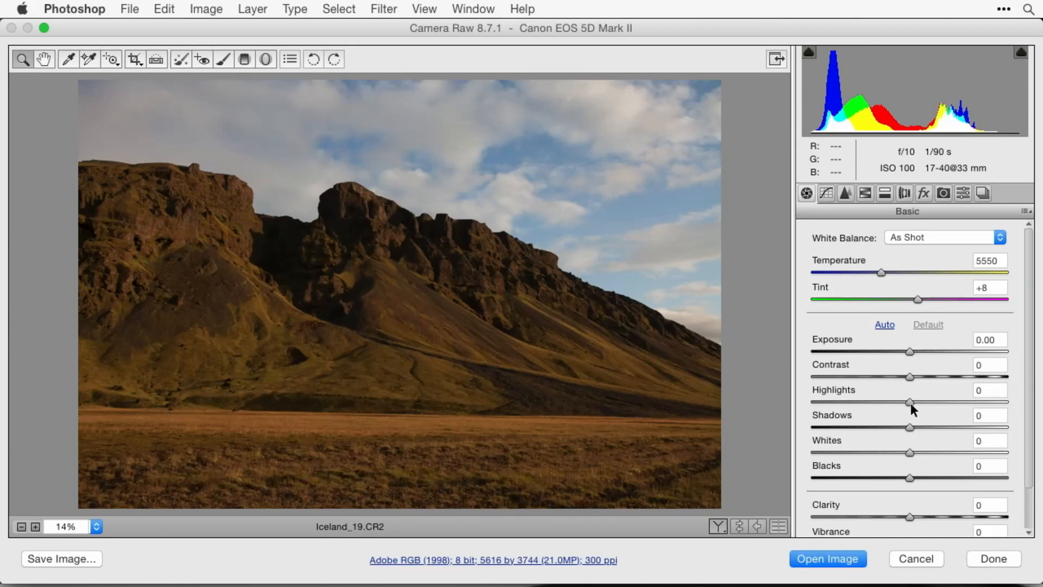
Try Highlights at +100 on the mountain photo and reset the adjustment to its default.
{"action": "left_click_drag", "start_coordinate": [909, 401], "coordinate": [1011, 395]}
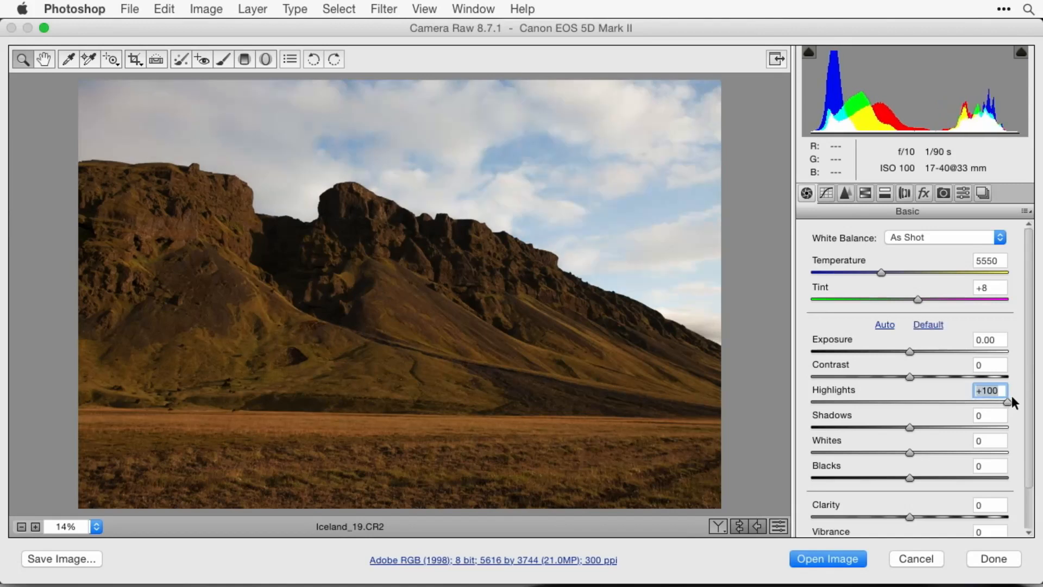
{"action": "double_click", "coordinate": [1007, 401]}
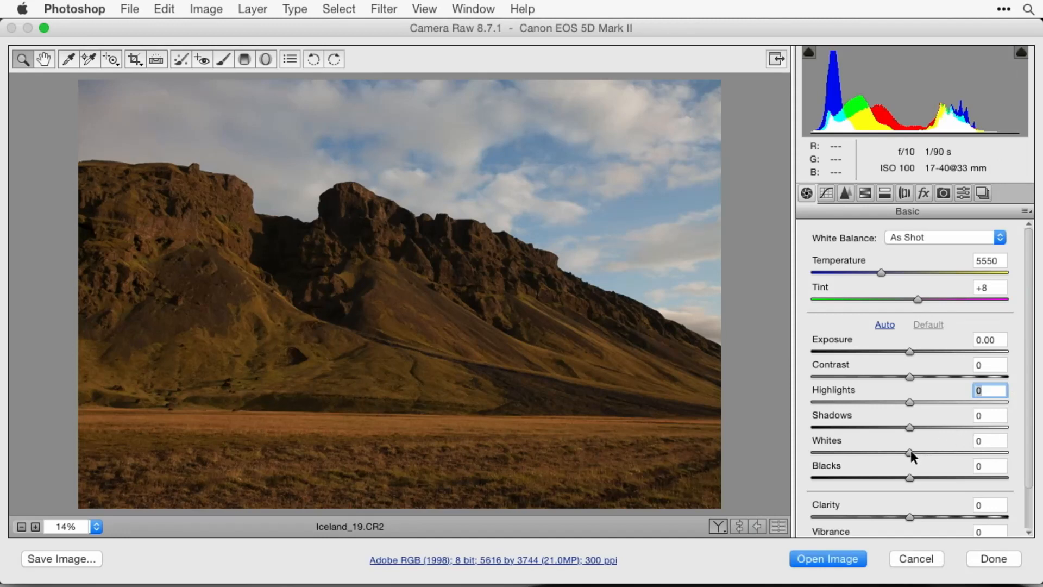
Raise the mountain photo's Whites to +59 and compare the result with the default settings.
{"action": "left_click_drag", "start_coordinate": [907, 453], "coordinate": [965, 452]}
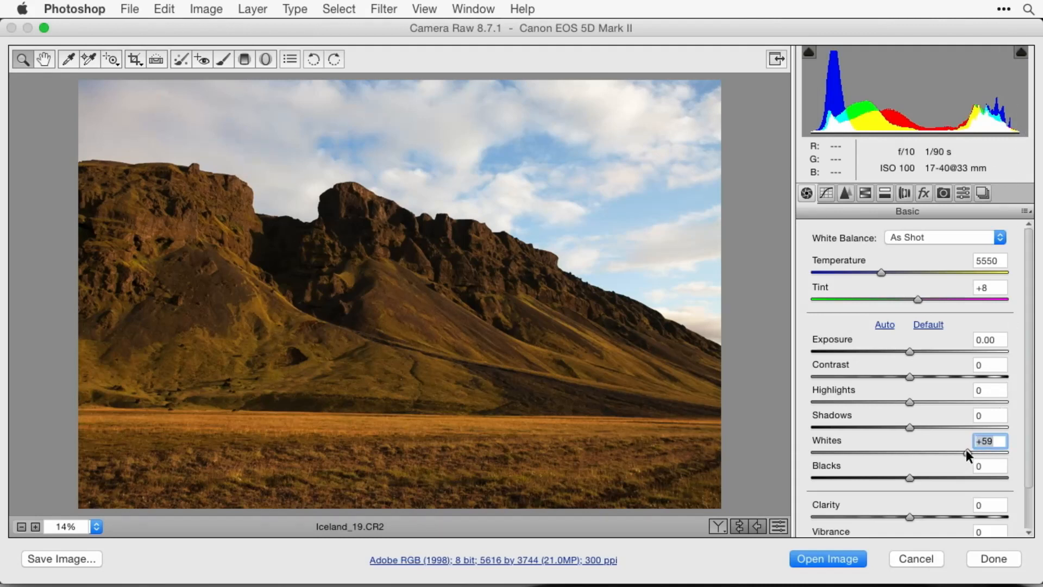
{"action": "mouse_move", "coordinate": [967, 455]}
{"action": "left_mouse_down"}
{"action": "mouse_move", "coordinate": [931, 454]}
{"action": "mouse_move", "coordinate": [968, 455]}
{"action": "left_mouse_up"}
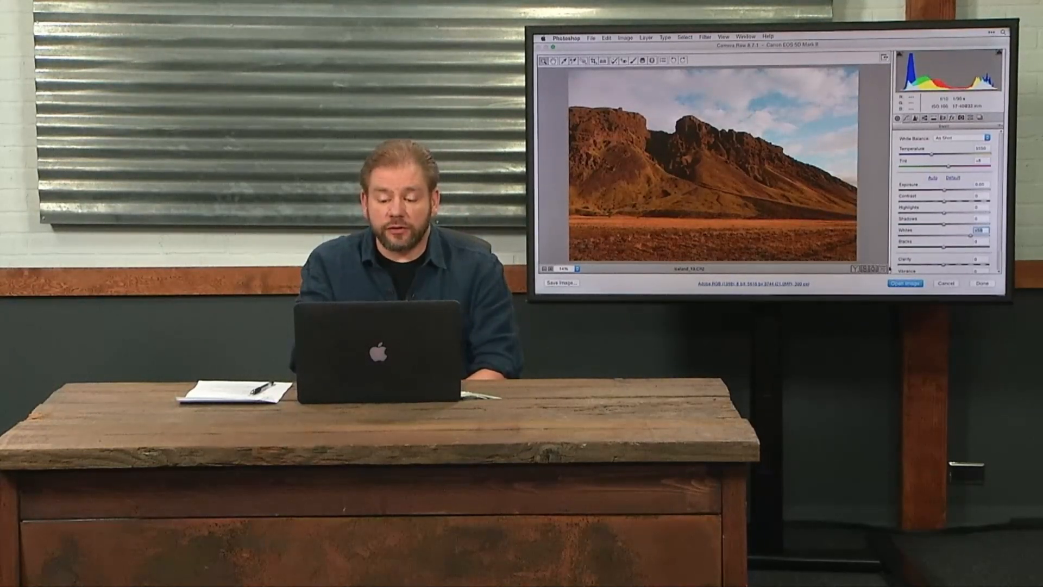
{"action": "left_click", "coordinate": [883, 270]}
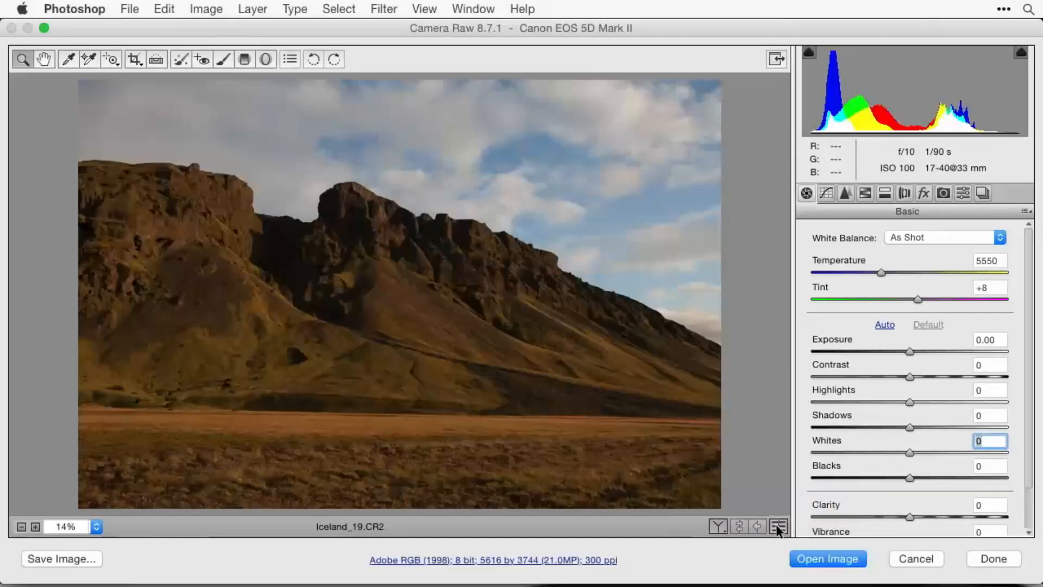
{"action": "left_click", "coordinate": [777, 526]}
{"action": "left_click", "coordinate": [777, 526]}
{"action": "left_click", "coordinate": [777, 525]}
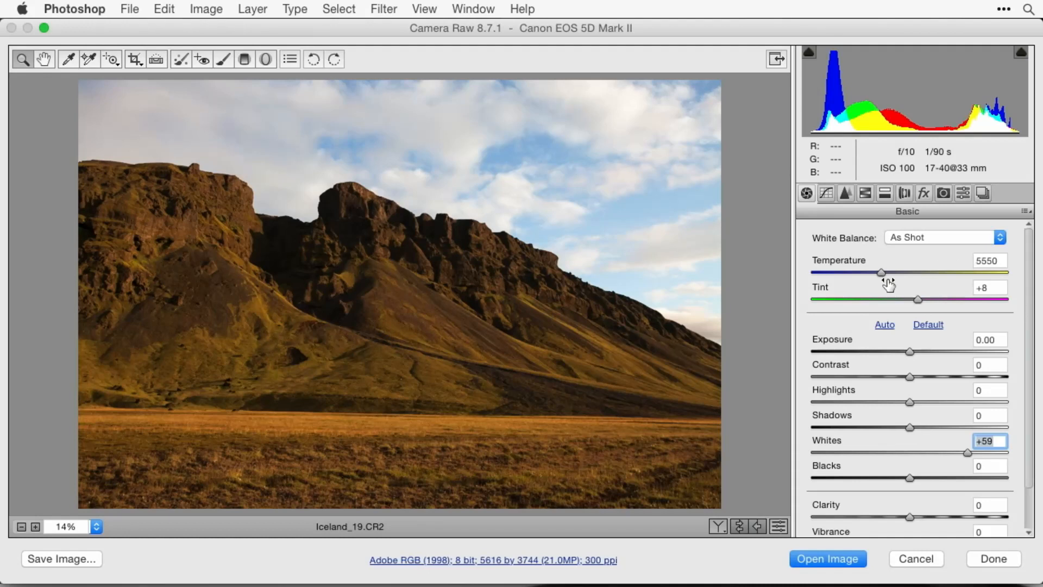
Cool the mountain photo's white balance to Temperature 2850 and set Tint to +7.
{"action": "left_click_drag", "start_coordinate": [879, 270], "coordinate": [826, 266]}
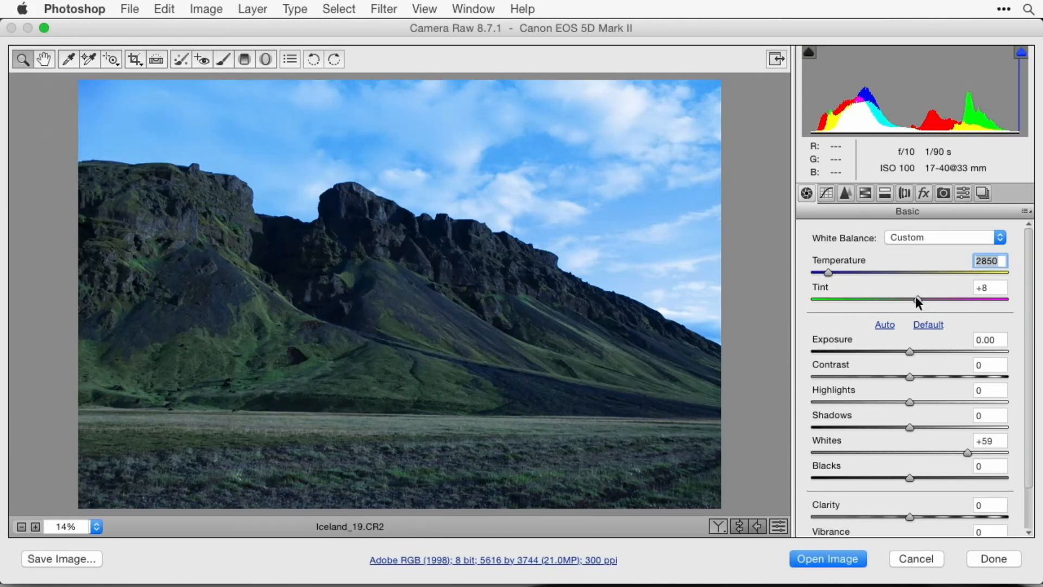
{"action": "mouse_move", "coordinate": [916, 298]}
{"action": "left_mouse_down"}
{"action": "mouse_move", "coordinate": [976, 298]}
{"action": "mouse_move", "coordinate": [891, 297]}
{"action": "mouse_move", "coordinate": [929, 298]}
{"action": "mouse_move", "coordinate": [894, 297]}
{"action": "mouse_move", "coordinate": [915, 298]}
{"action": "left_mouse_up"}
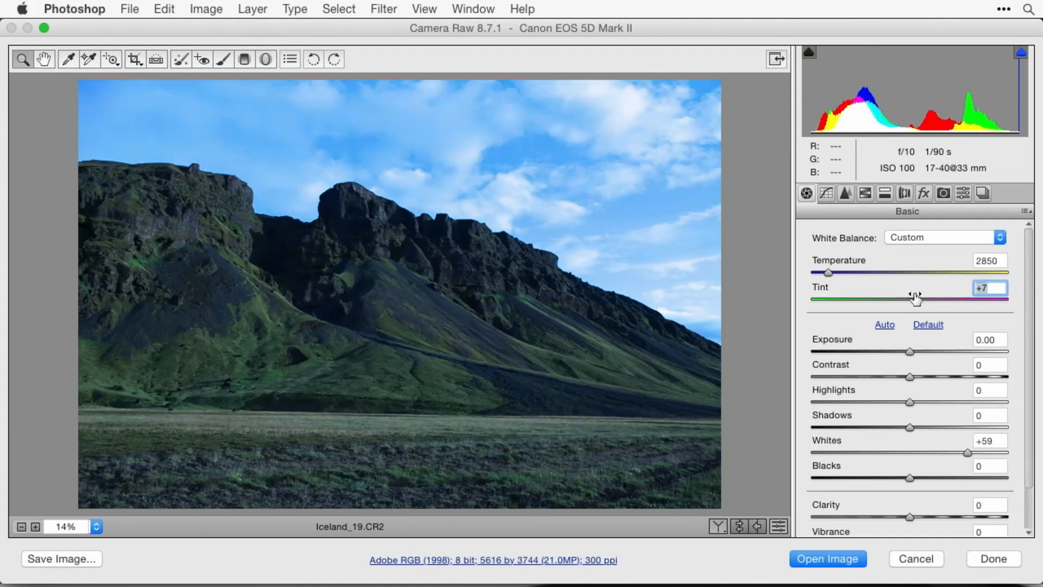